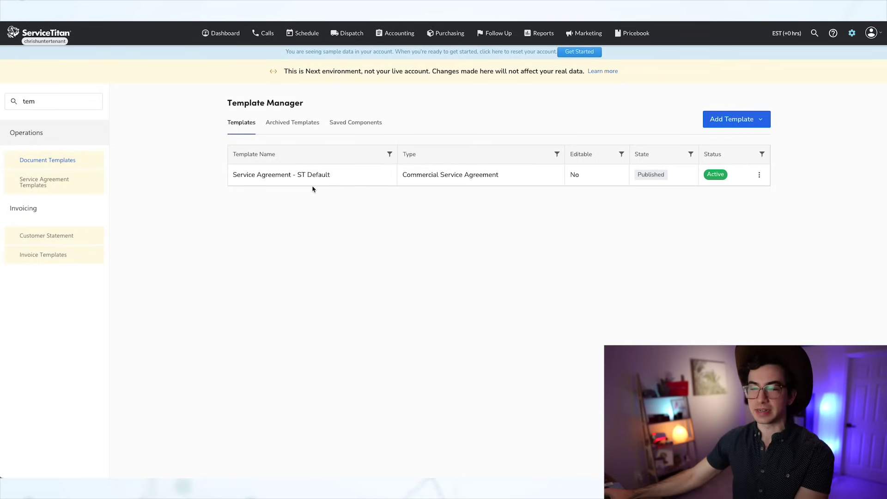
# Step: Create a new document template named "Residential Invoice Template" with the template type Invoice
pyautogui.click(758, 121)
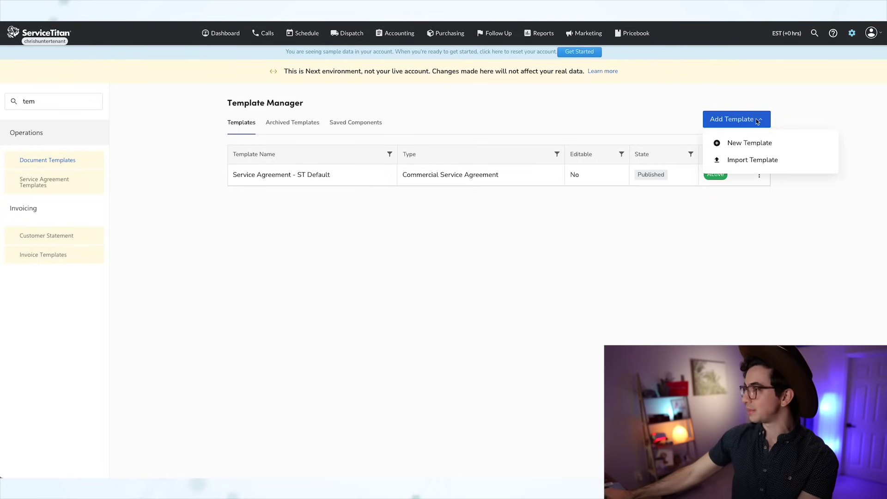
pyautogui.click(754, 144)
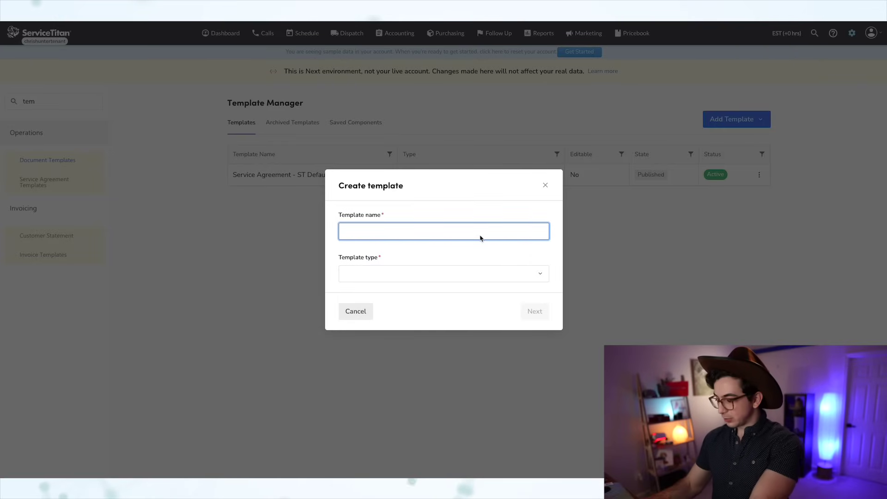
pyautogui.write('Residential Invoice Template')
pyautogui.rightClick(344, 230)
pyautogui.click(530, 271)
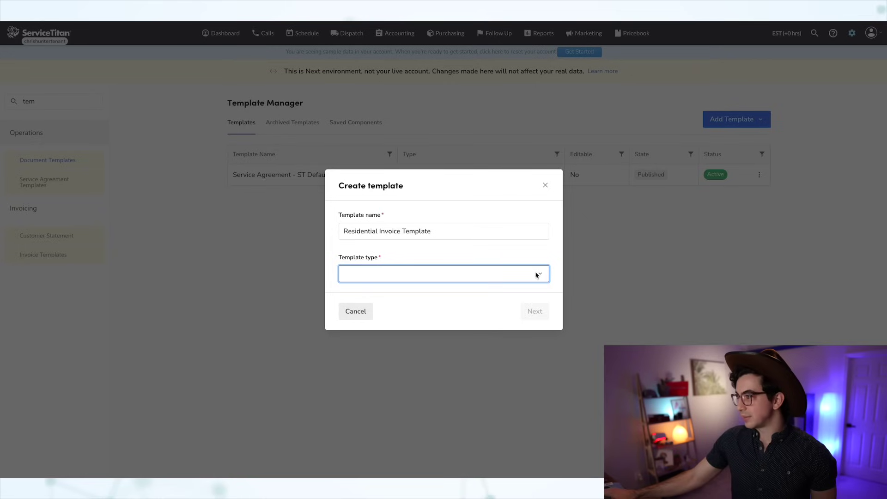
pyautogui.click(537, 275)
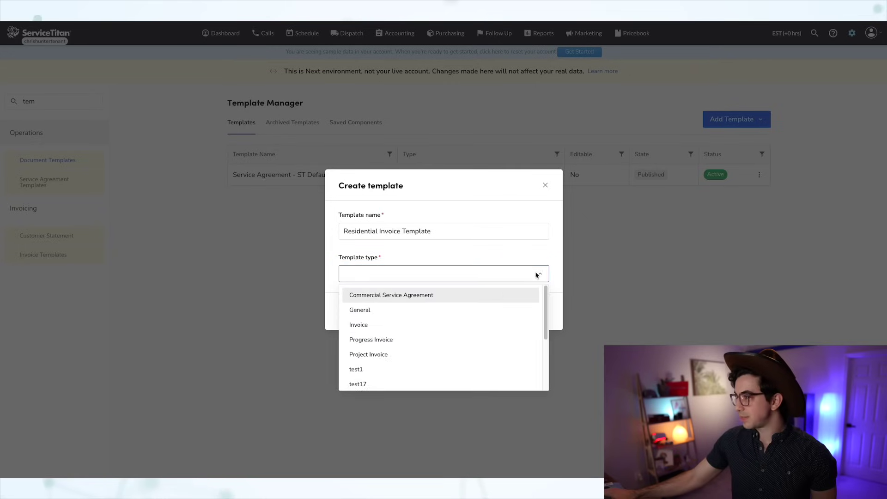
pyautogui.click(422, 326)
pyautogui.click(534, 312)
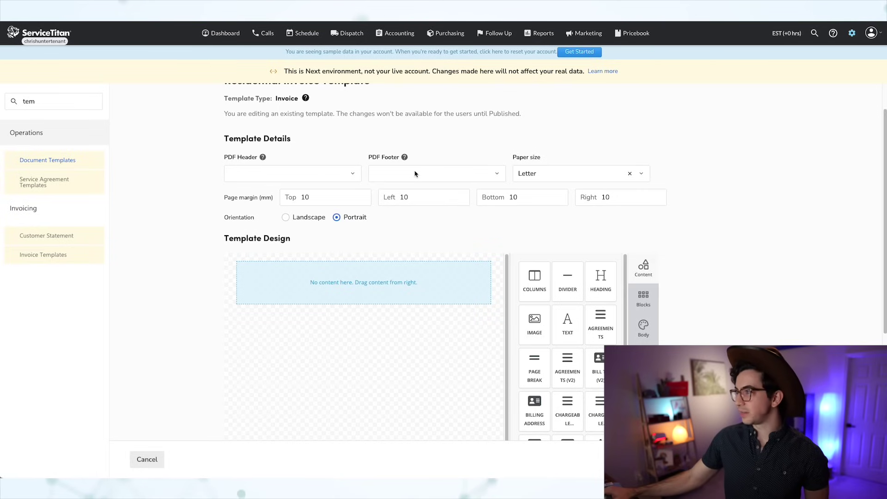
# Step: Check the available PDF Header templates and add a Heading block at the start of the template design
pyautogui.click(351, 178)
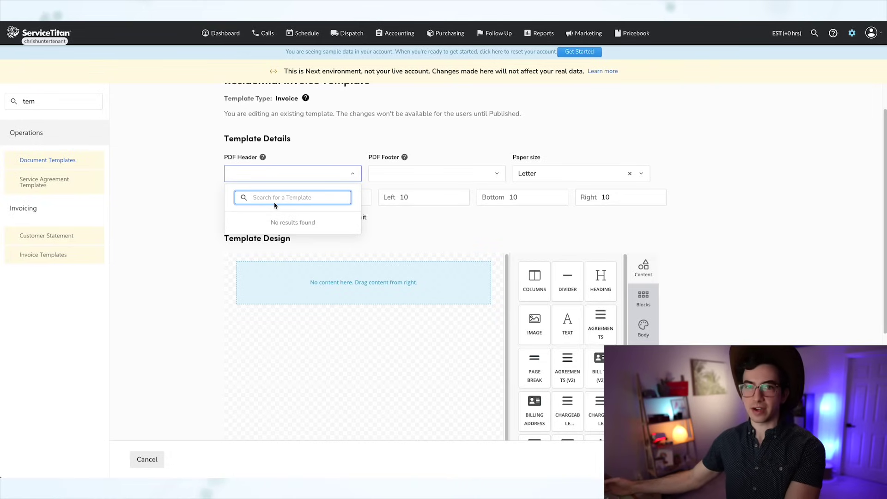
pyautogui.scroll(1, 254, 204)
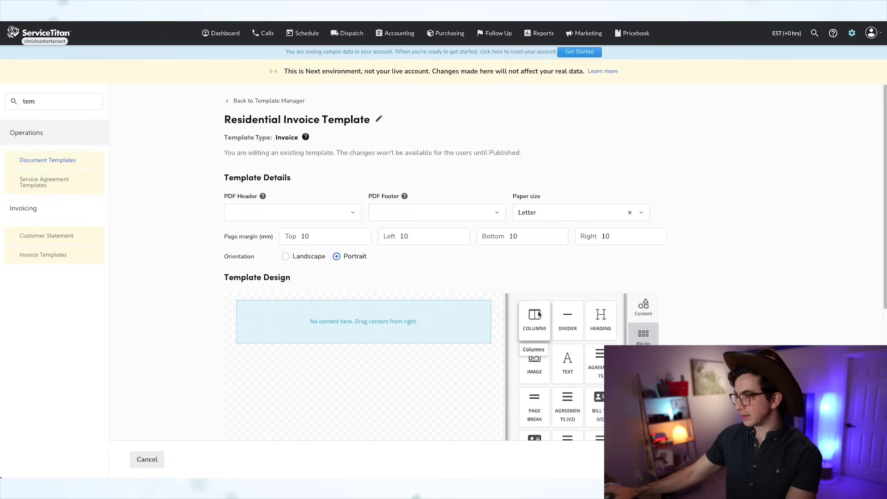
pyautogui.moveTo(600, 316); pyautogui.dragTo(339, 319)
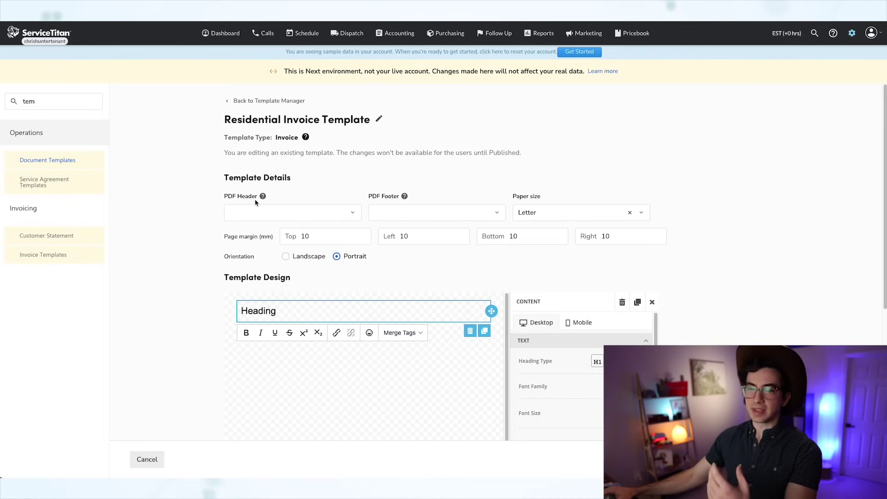
pyautogui.click(312, 212)
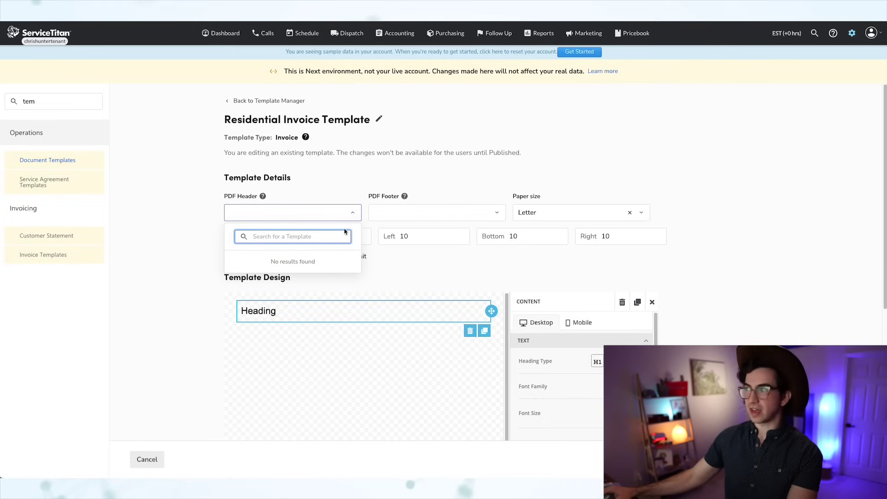
pyautogui.click(461, 218)
pyautogui.click(287, 303)
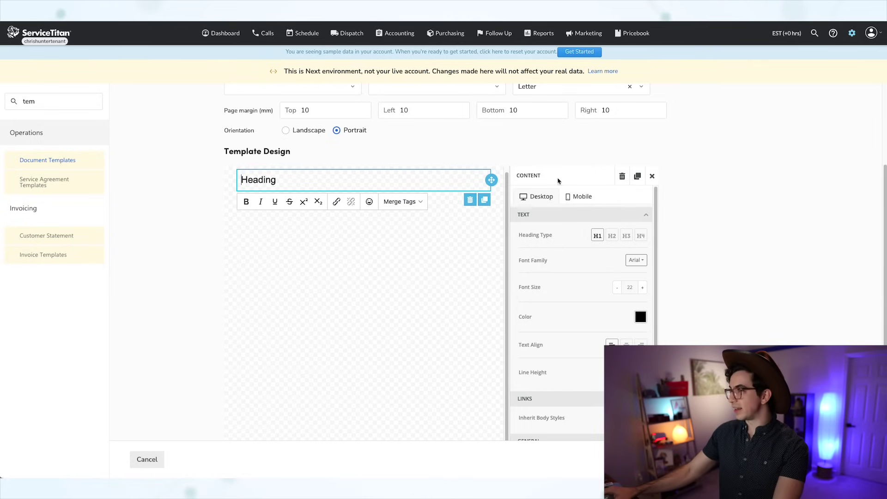
pyautogui.click(653, 176)
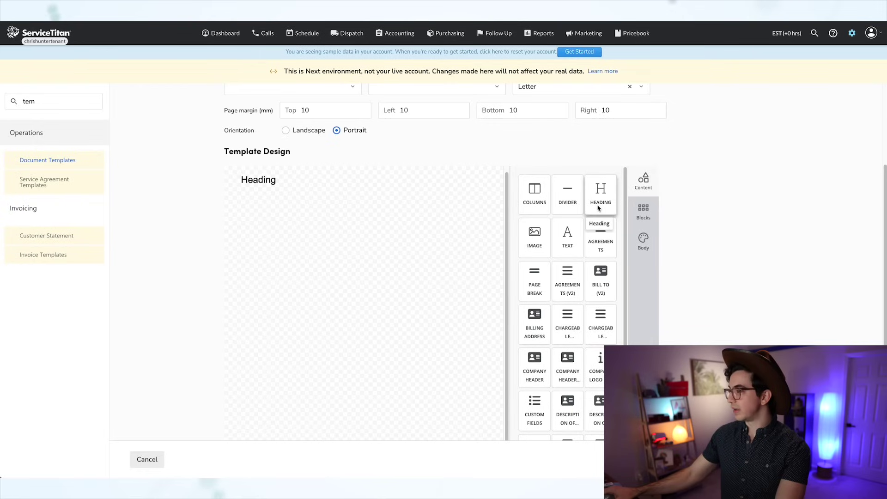
# Step: Add a Text block and a Job Address component below the heading in the template design
pyautogui.moveTo(567, 236); pyautogui.dragTo(305, 236)
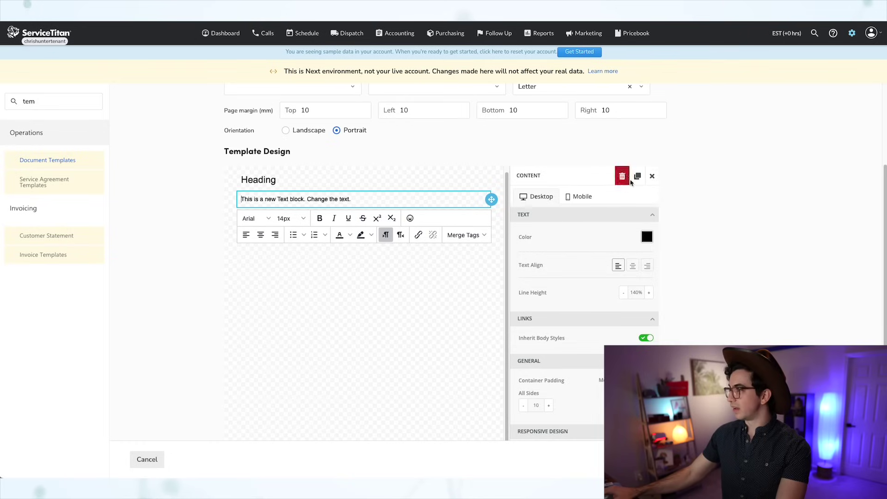
pyautogui.click(652, 176)
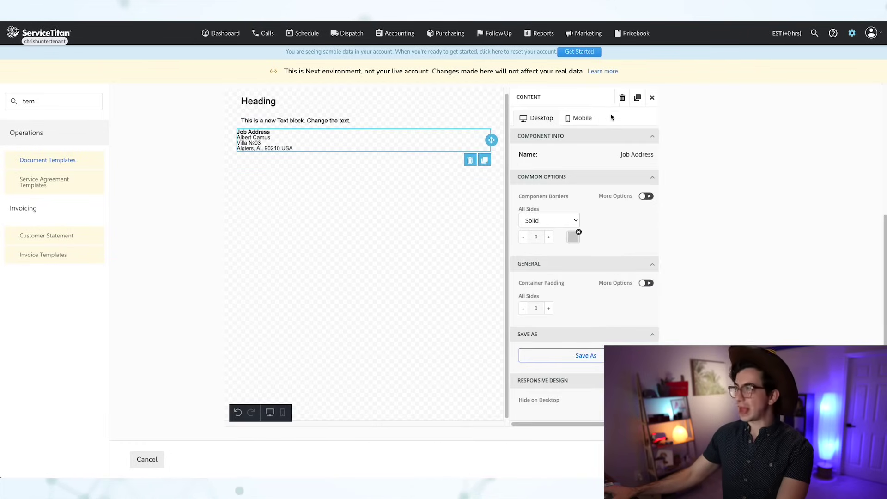
pyautogui.click(652, 95)
pyautogui.scroll(6, 555, 274)
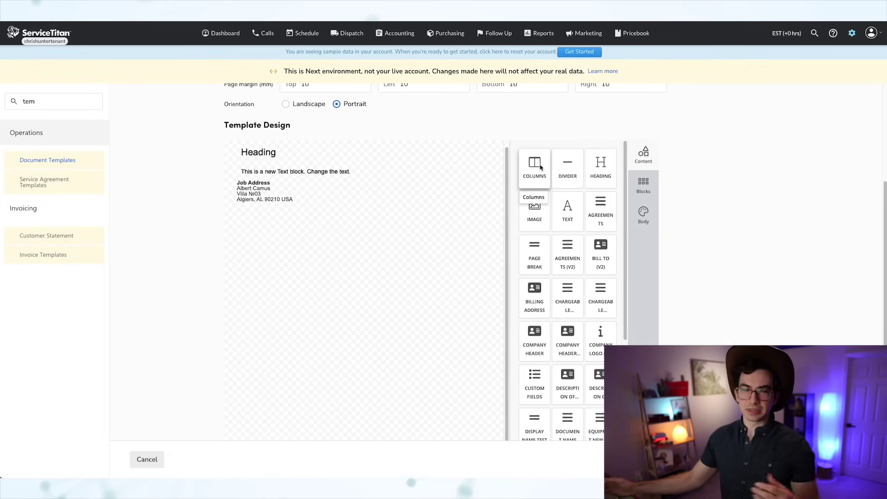
# Step: Add a row with three equal columns below the Job Address and place Invoice Tasks v2 in its first column
pyautogui.moveTo(541, 167); pyautogui.dragTo(293, 276)
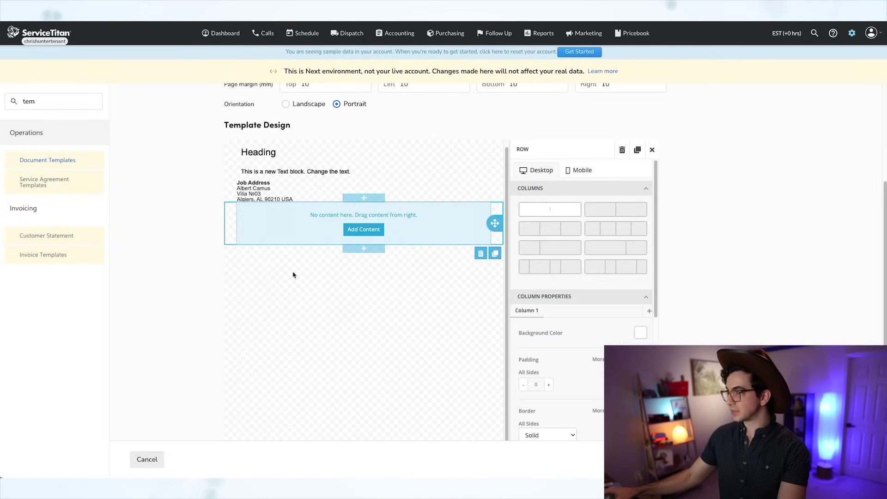
pyautogui.click(605, 215)
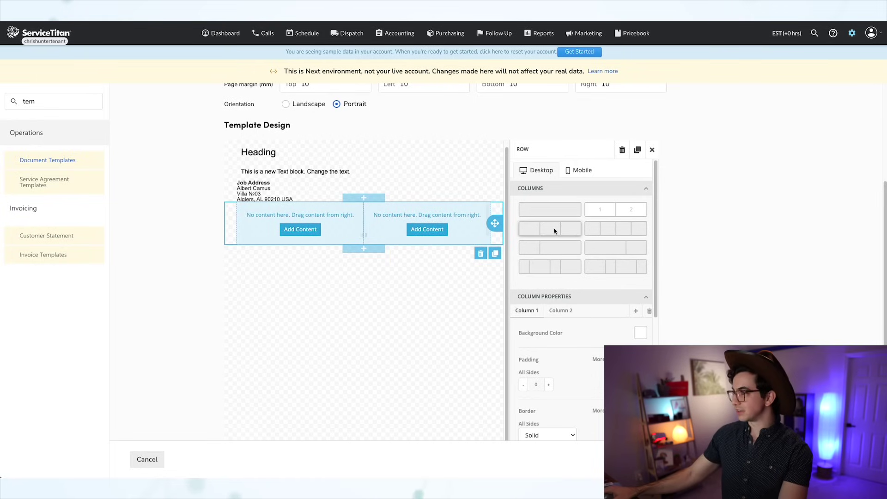
pyautogui.click(555, 230)
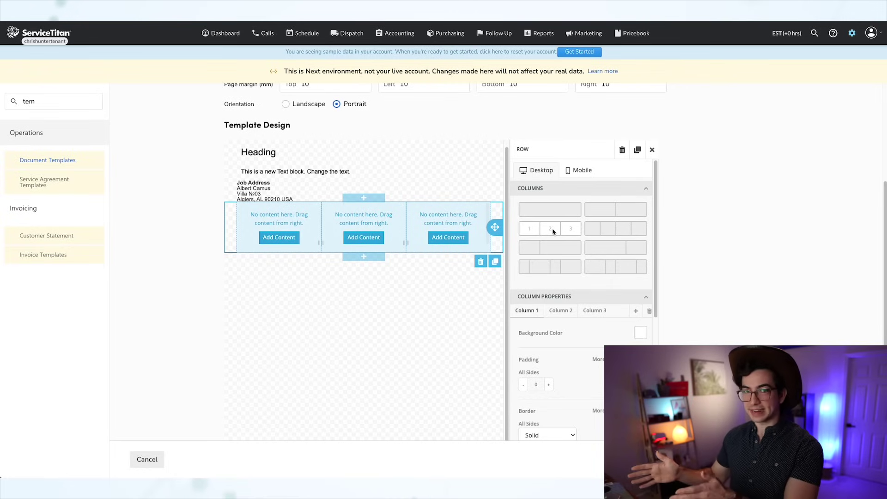
pyautogui.scroll(-1, 570, 333)
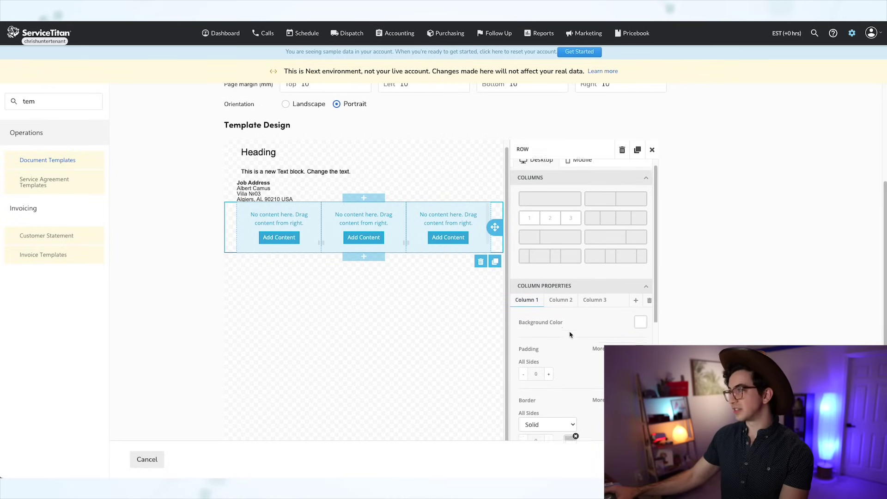
pyautogui.scroll(-5, 571, 334)
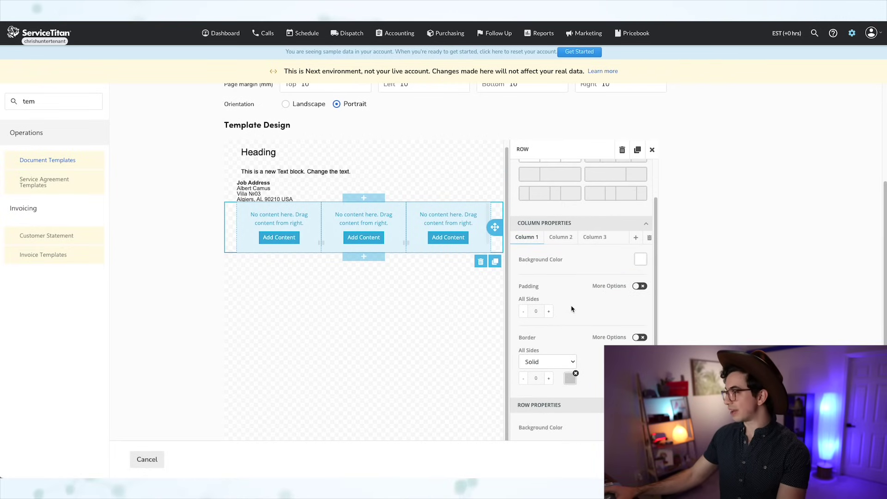
pyautogui.scroll(-5, 572, 309)
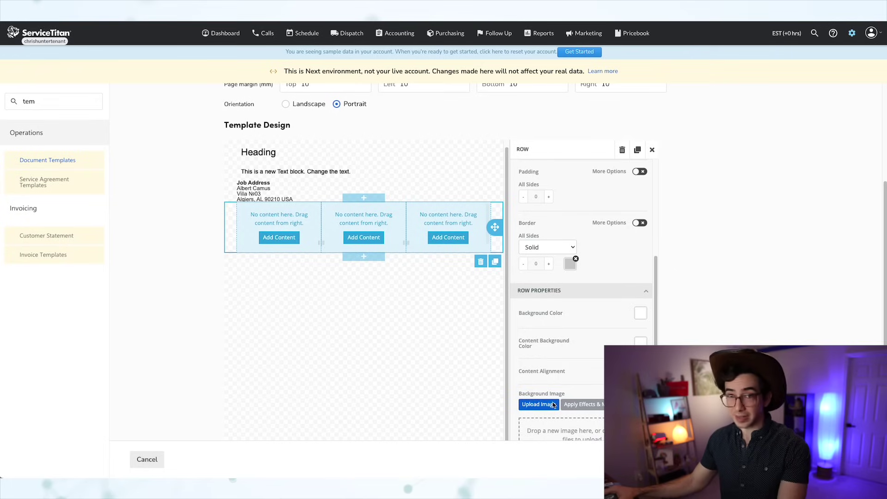
pyautogui.scroll(3, 568, 310)
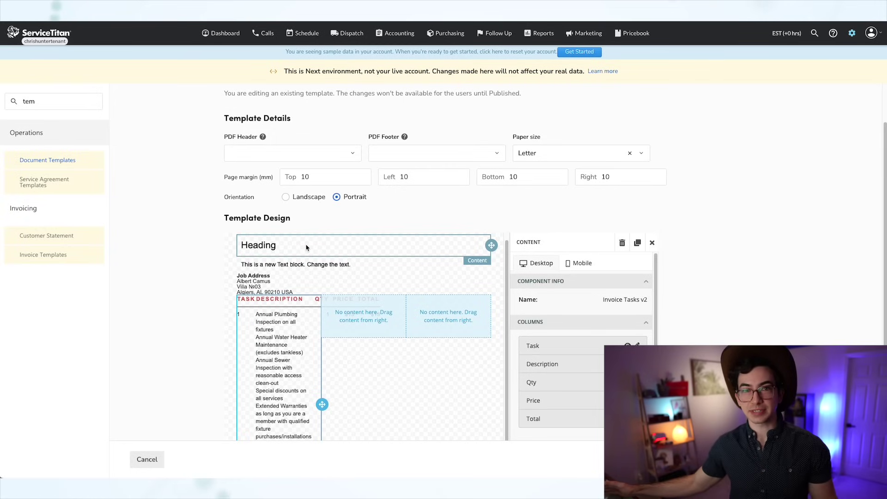
pyautogui.scroll(-2, 307, 248)
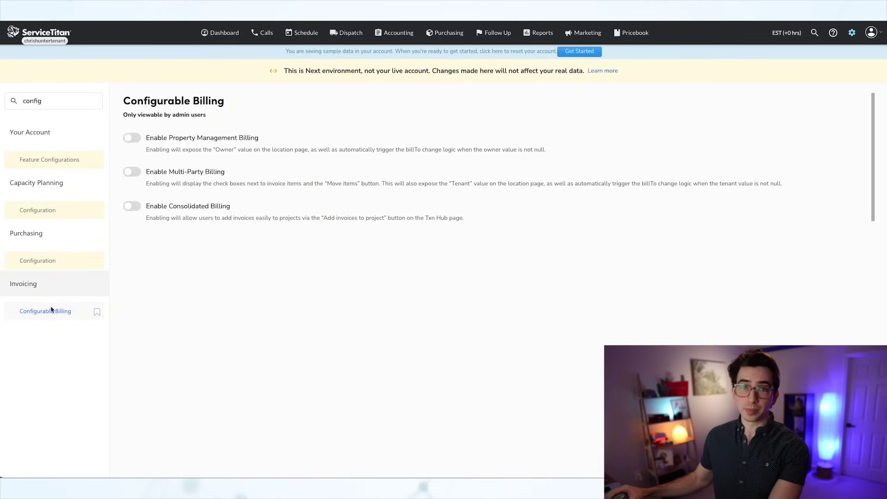
# Step: Enable Property Management Billing in the Configurable Billing settings
pyautogui.moveTo(122, 116); pyautogui.dragTo(220, 118)
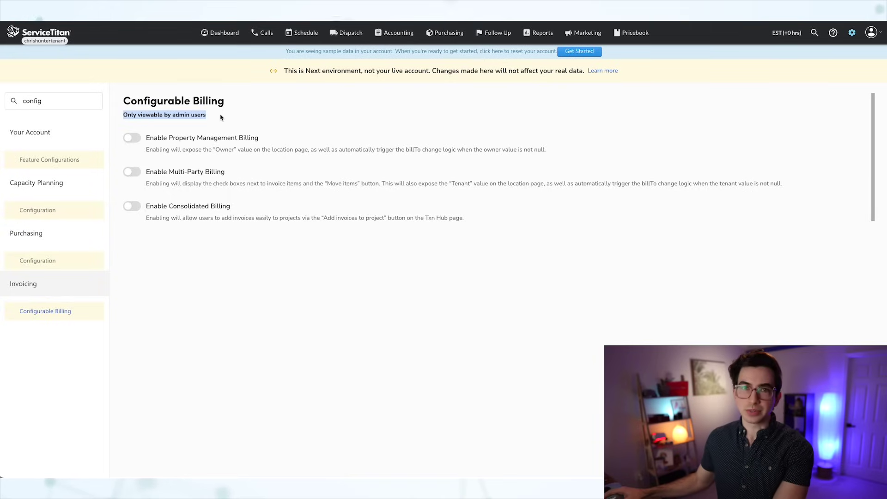
pyautogui.click(221, 118)
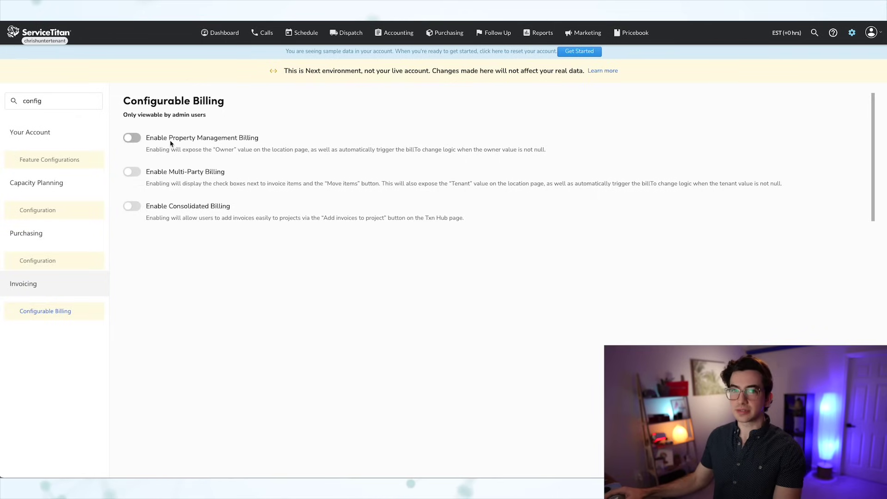
pyautogui.click(130, 139)
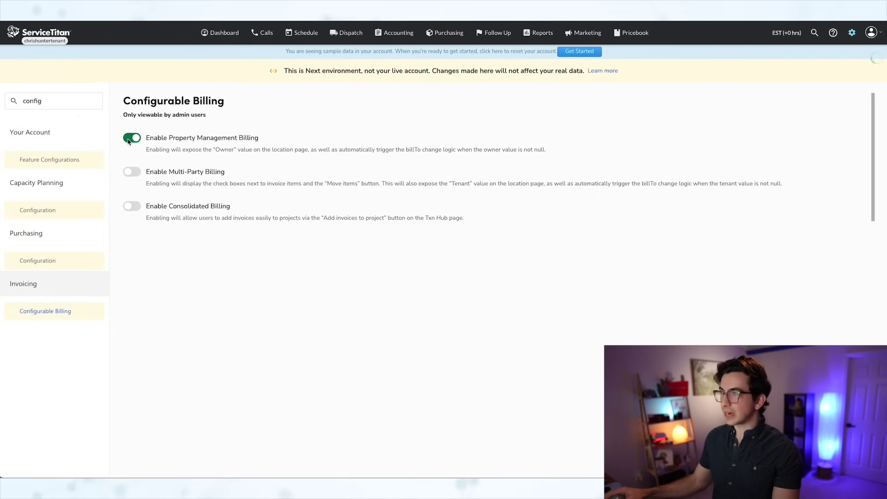
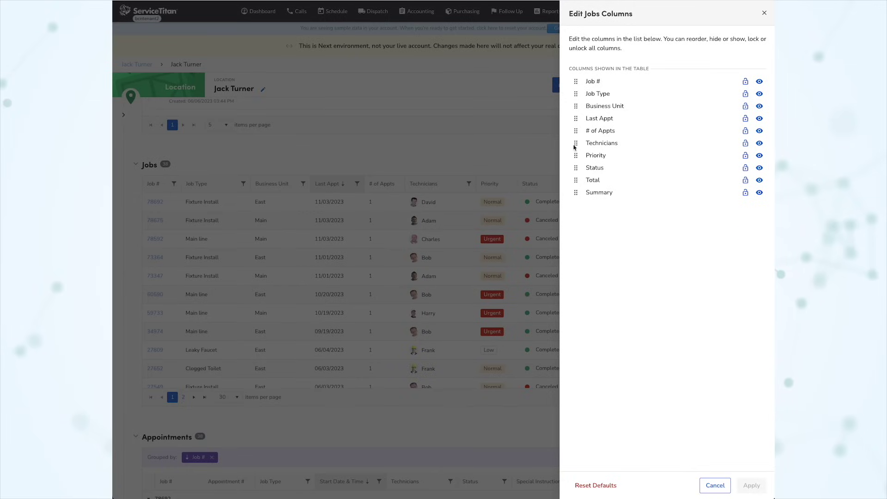
# Step: Move Technicians to first place in the Jobs table columns, hide Job #, Business Unit and Priority, and lock the Technicians column
pyautogui.moveTo(574, 147); pyautogui.dragTo(575, 82)
pyautogui.click(760, 94)
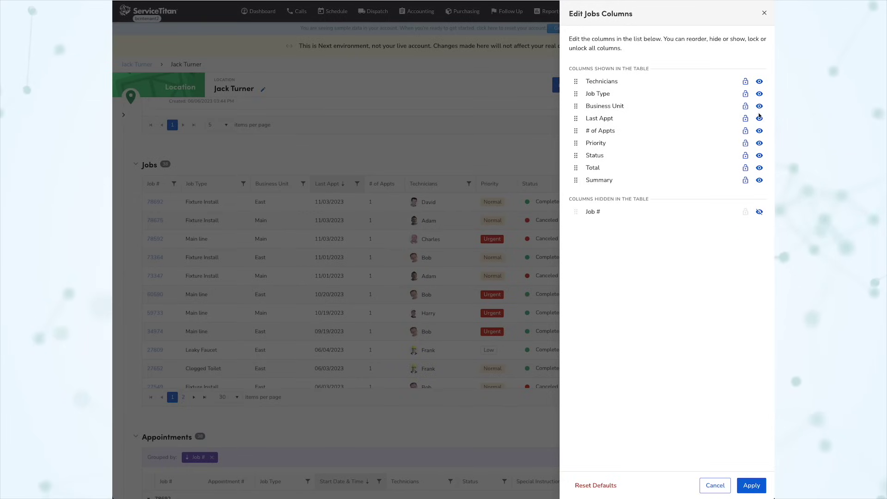
pyautogui.click(760, 107)
pyautogui.click(760, 130)
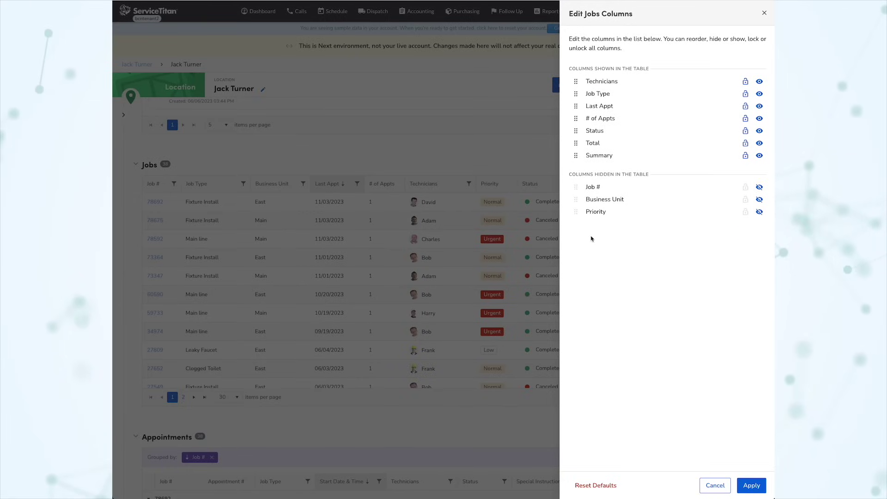
pyautogui.click(746, 82)
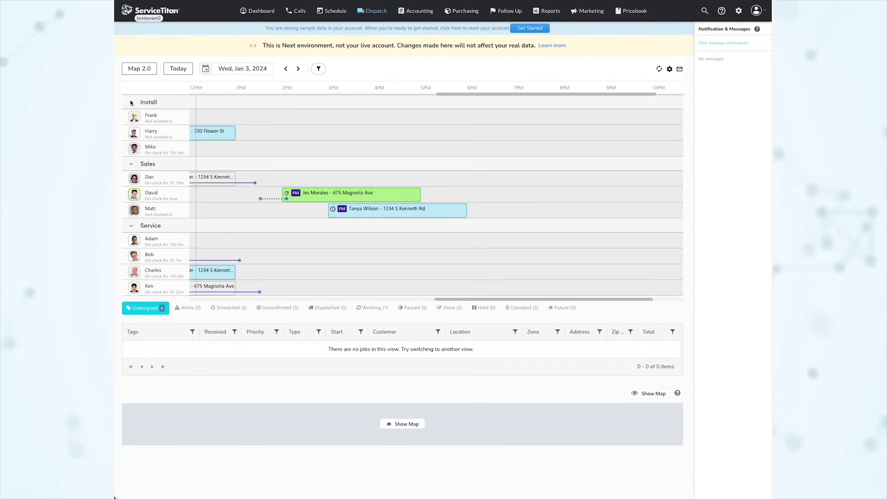
# Step: Collapse the Install and Sales technician groups on the dispatch board
pyautogui.click(132, 103)
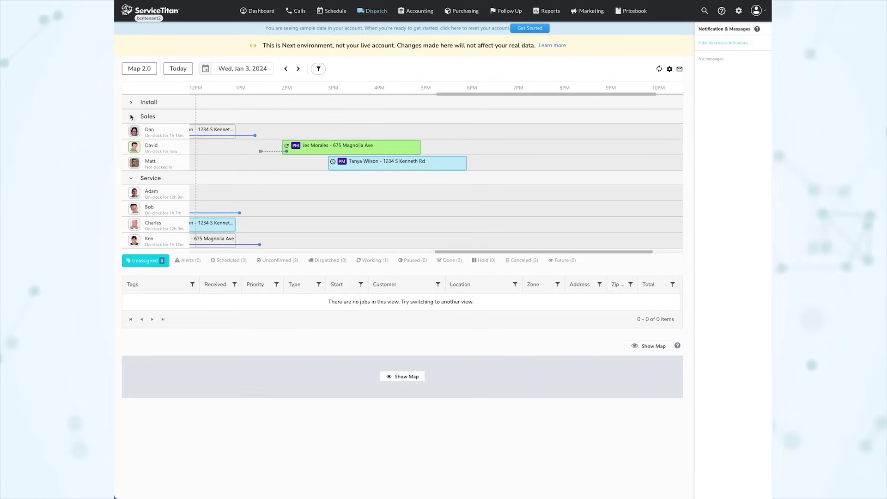
pyautogui.click(131, 118)
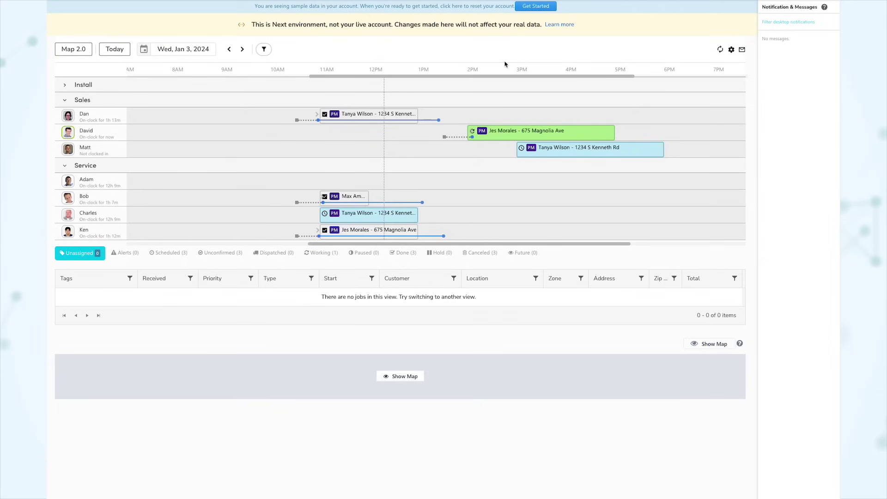
# Step: Set the Job Details Flyout preference in the dispatch configuration to open job pages in the current tab
pyautogui.click(731, 50)
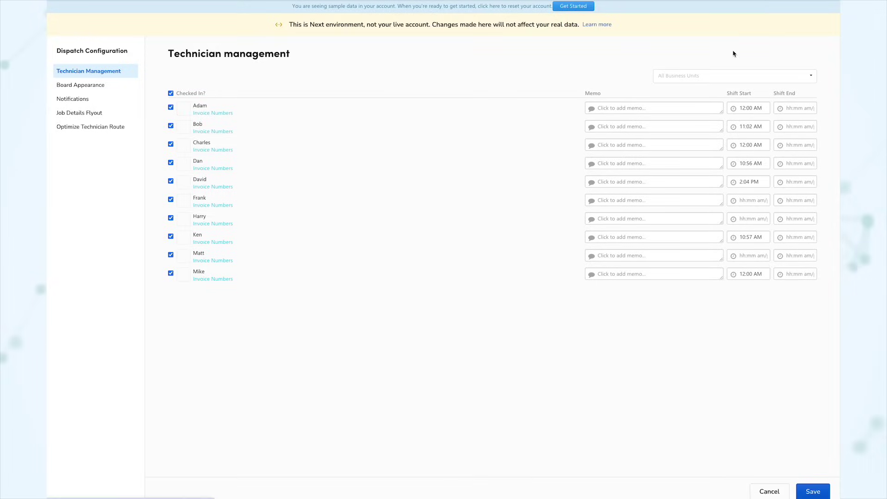
pyautogui.click(76, 114)
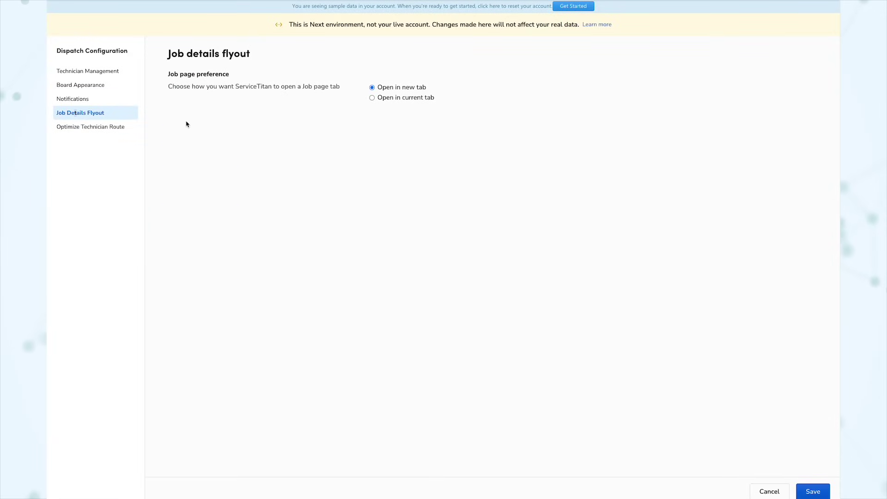
pyautogui.click(373, 98)
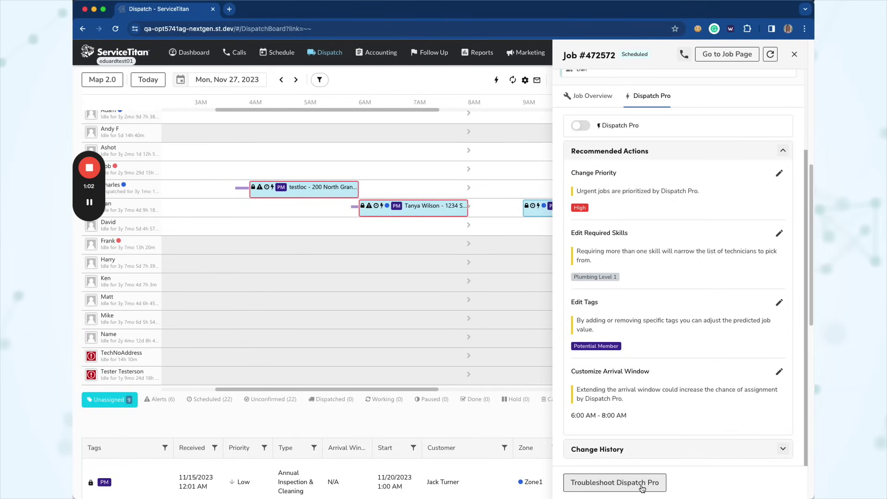
# Step: Run Dispatch Pro troubleshooting on the open job for the two chosen technicians, leaving the time blank
pyautogui.click(614, 482)
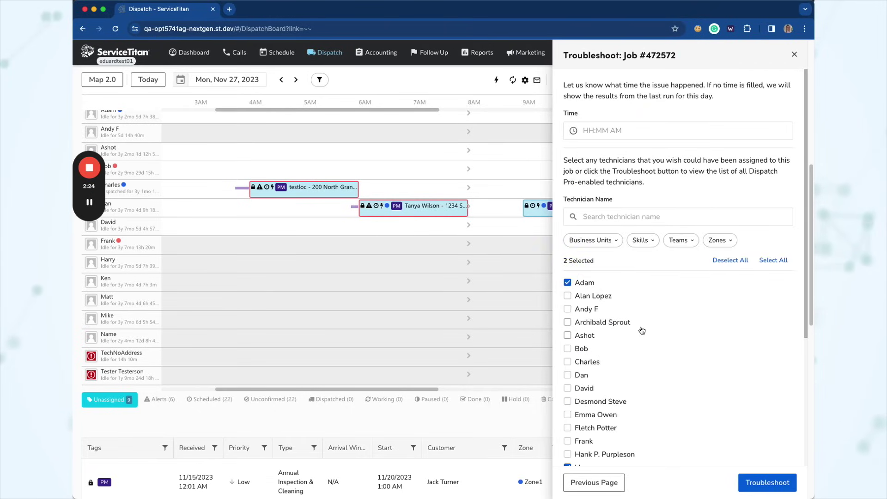
pyautogui.scroll(-2, 669, 387)
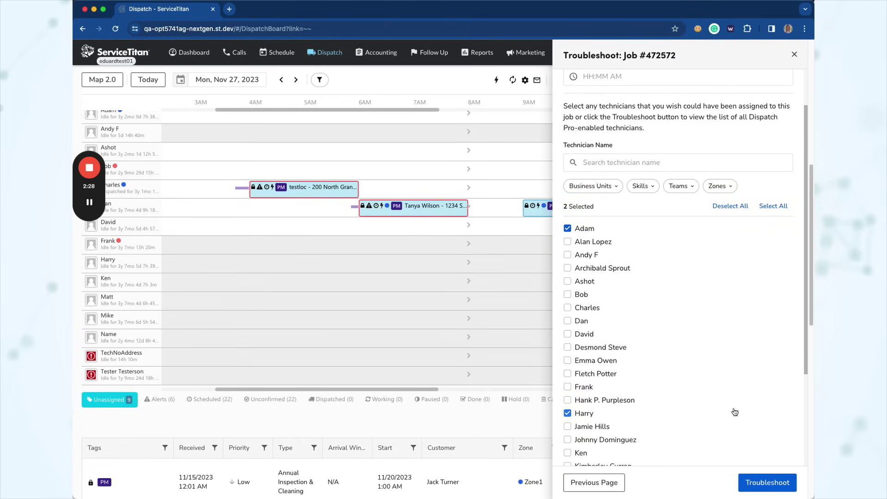
pyautogui.click(766, 483)
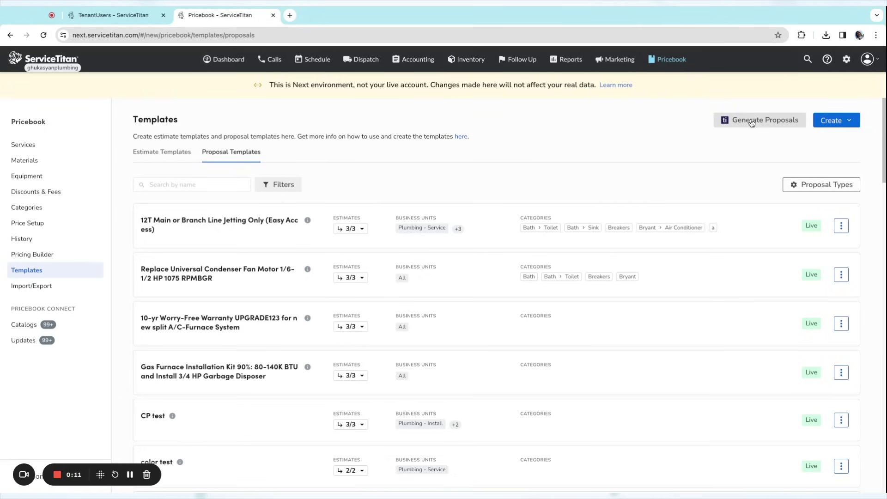
# Step: Generate the customized set of TI estimate and proposal templates in the pricebook
pyautogui.click(744, 122)
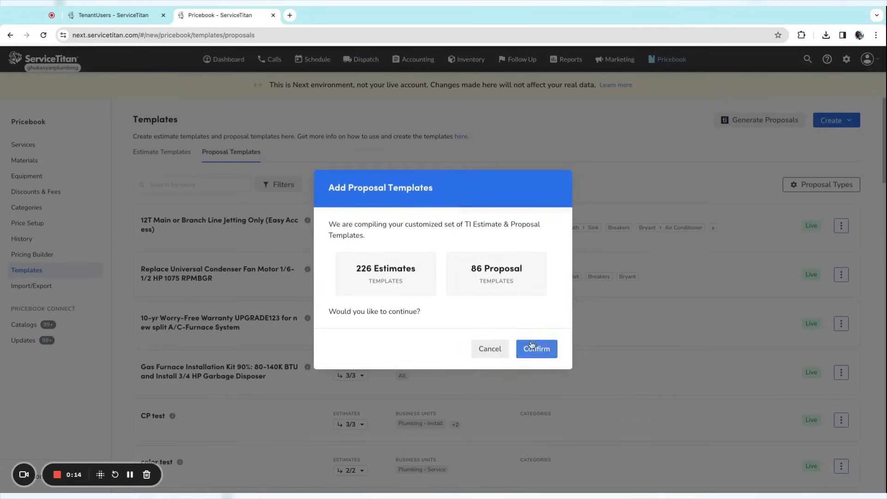
pyautogui.click(535, 350)
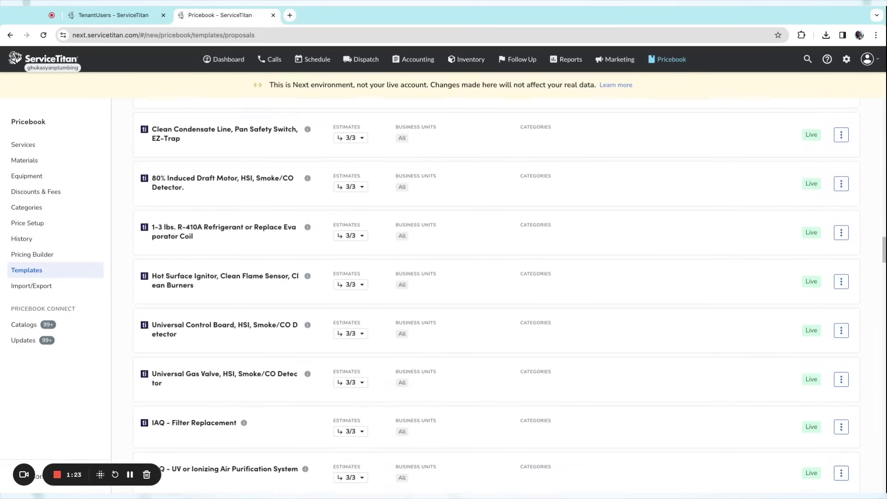
# Step: Expand the estimates of the "Dual Capacitor, Contactor, Hard Start Kit (20-50 mfd)" proposal template and view its Good estimate
pyautogui.scroll(3, 289, 185)
pyautogui.click(351, 143)
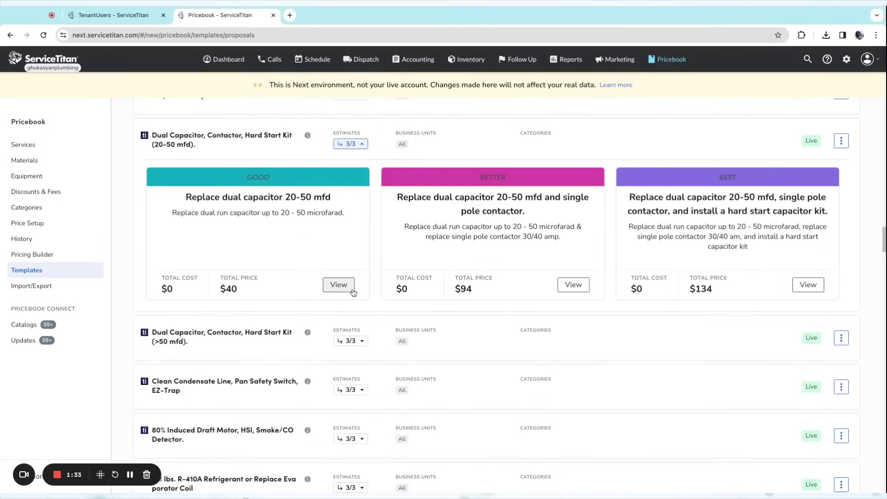
pyautogui.click(342, 287)
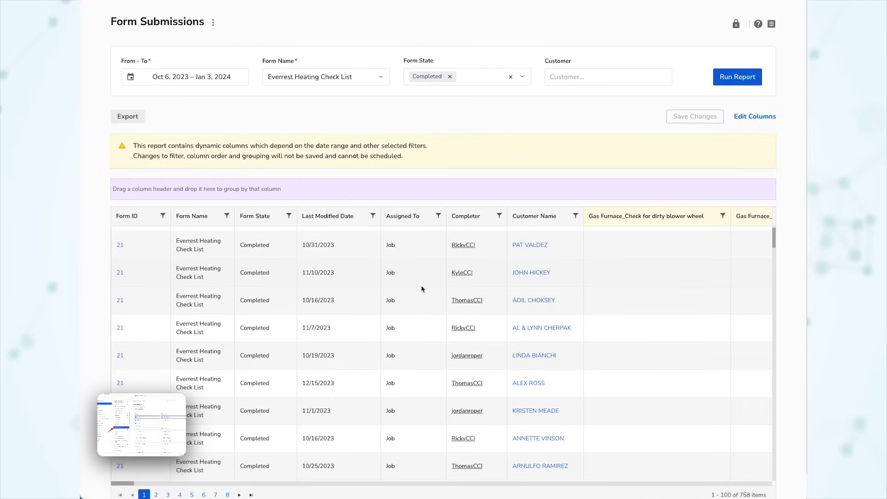
# Step: Examine the Gas Furnace question columns in the Form Submissions report for the Everrest Heating Check List
pyautogui.moveTo(121, 485); pyautogui.dragTo(145, 486)
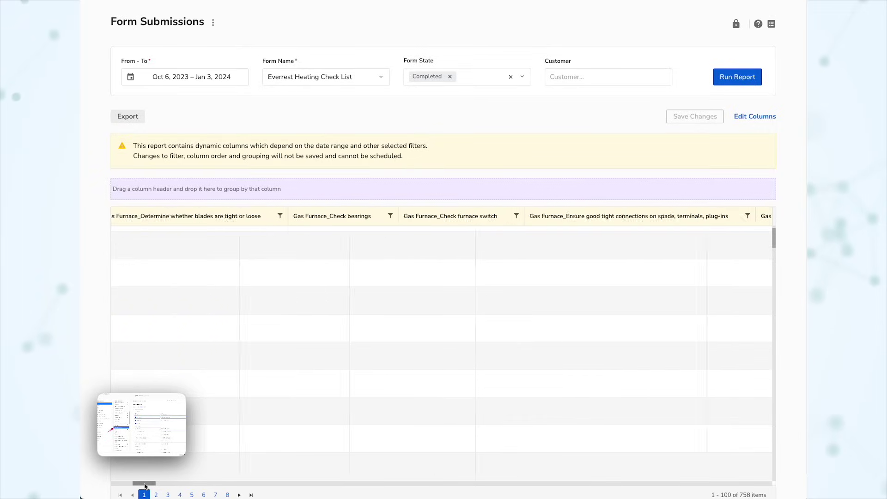